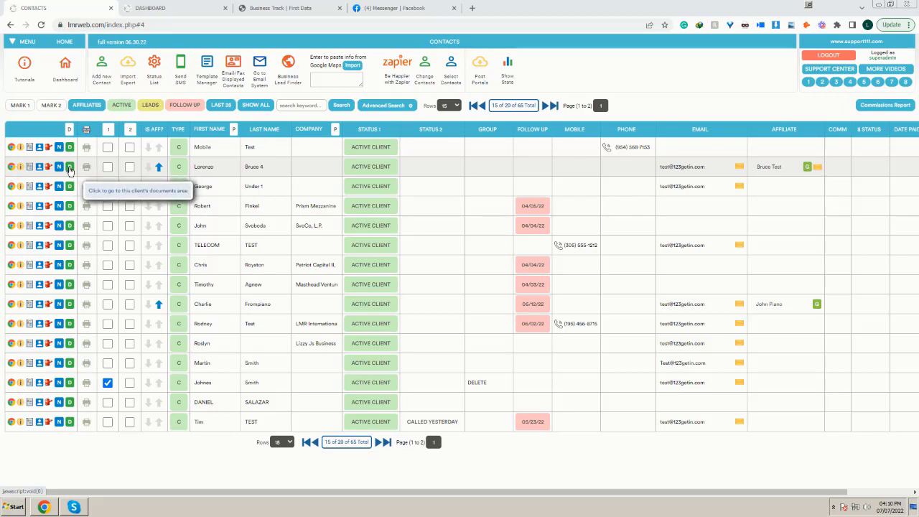
# Open the documents area of the second contact in the list, then mark and unmark the Agreement for availability checking
pyautogui.click(70, 168)
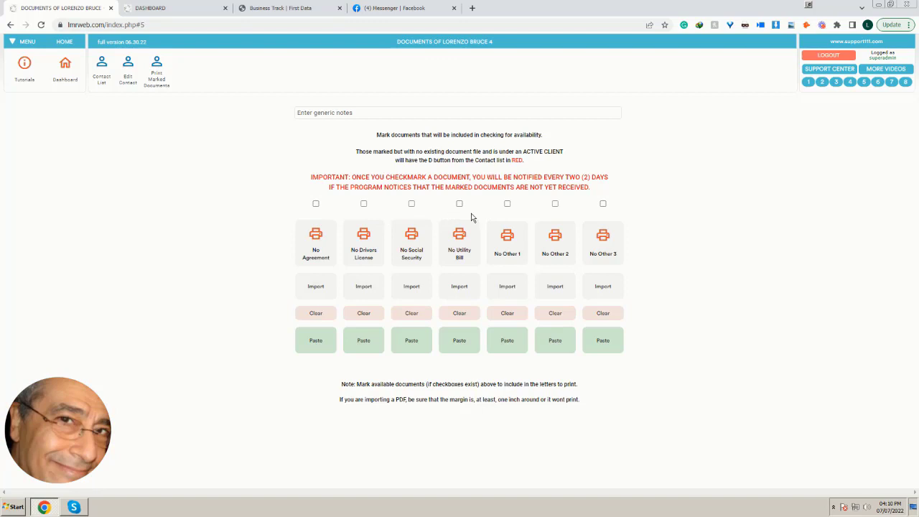
pyautogui.click(316, 204)
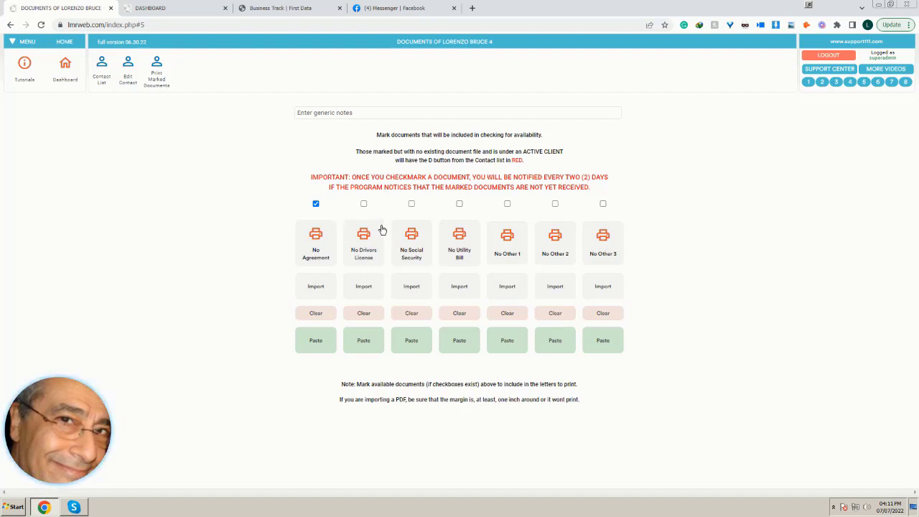
pyautogui.click(316, 204)
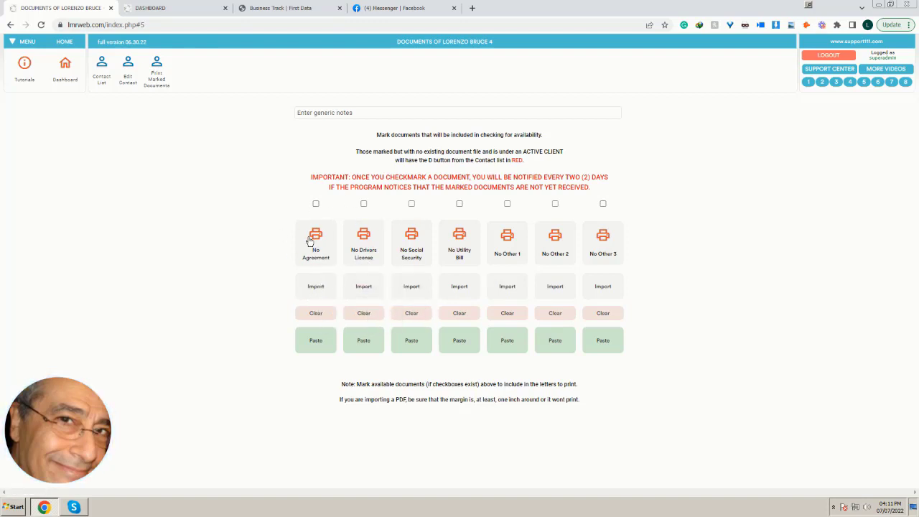
# Import Drivers License_result.jpg from the PDF library's Samples folder as the Drivers License document and mark it for inclusion in printed letters
pyautogui.click(360, 287)
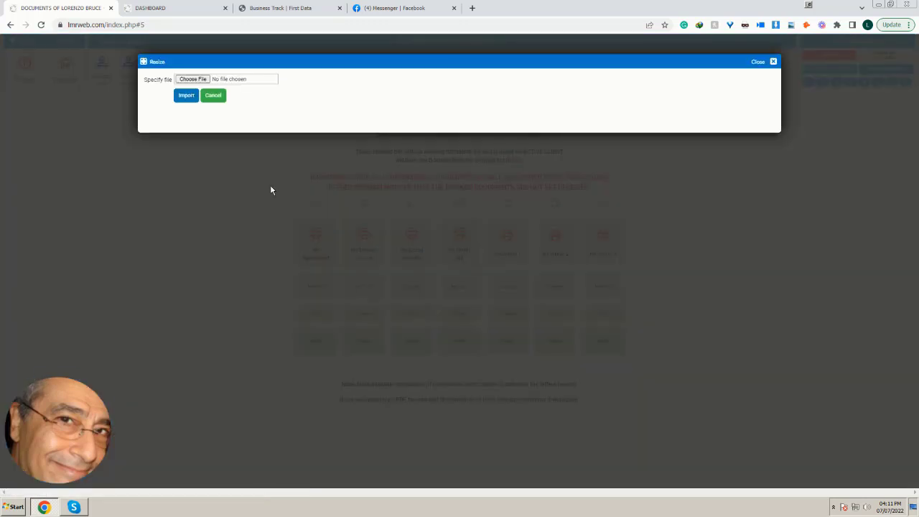
pyautogui.click(188, 80)
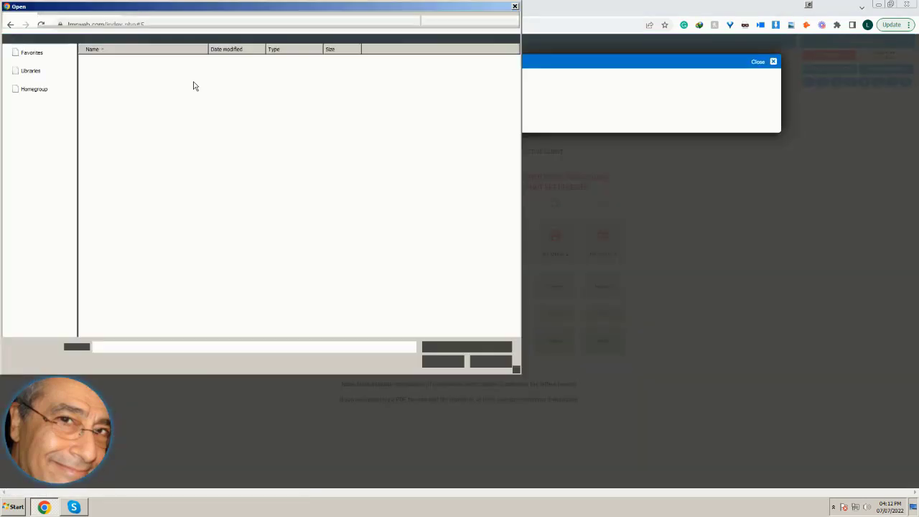
pyautogui.click(30, 135)
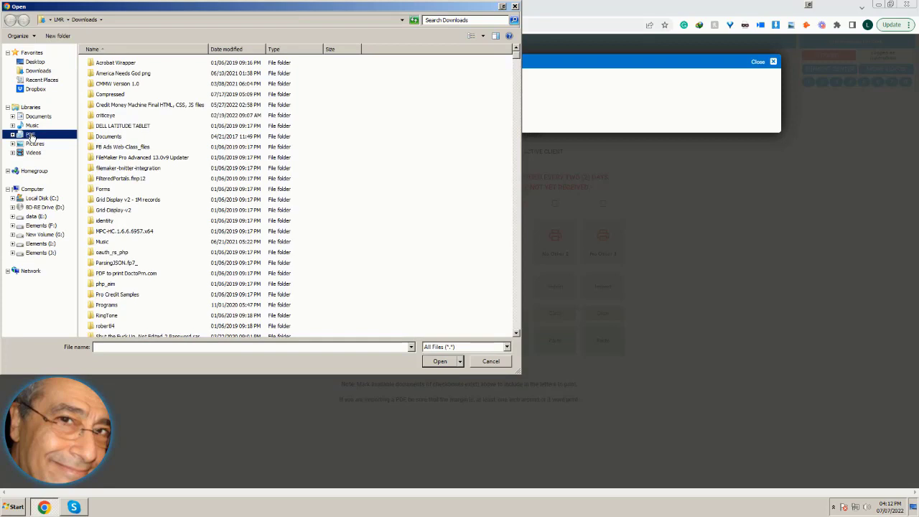
pyautogui.doubleClick(111, 118)
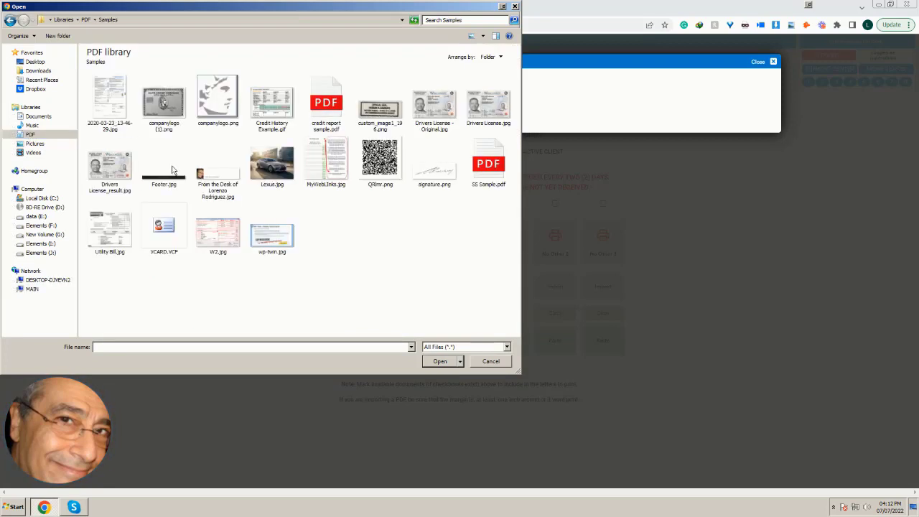
pyautogui.doubleClick(115, 169)
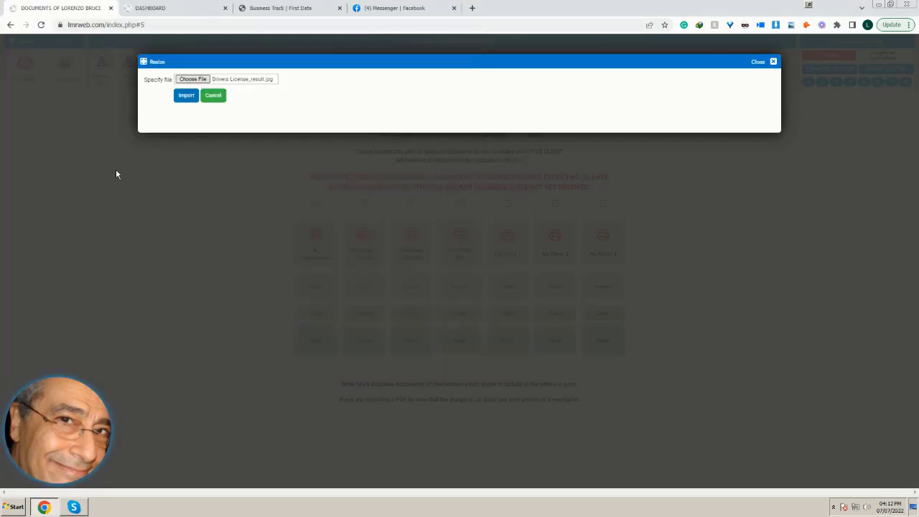
pyautogui.click(185, 96)
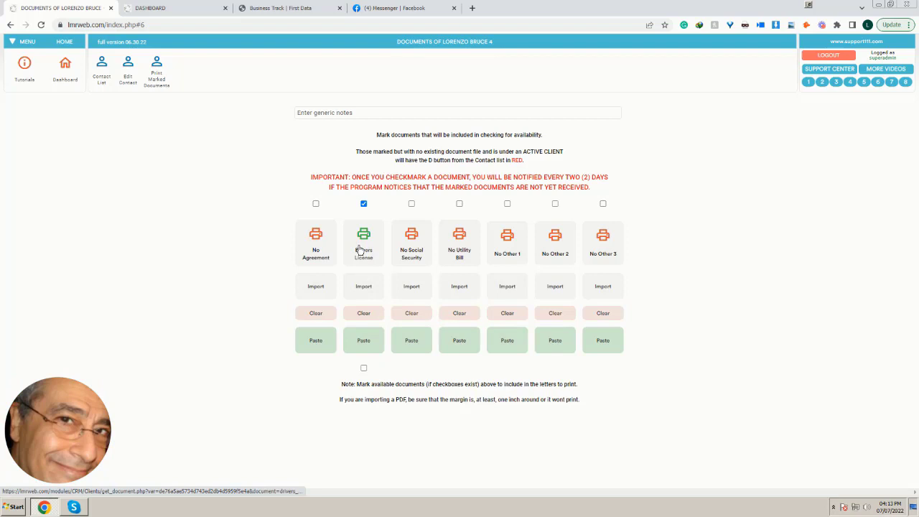
pyautogui.click(363, 369)
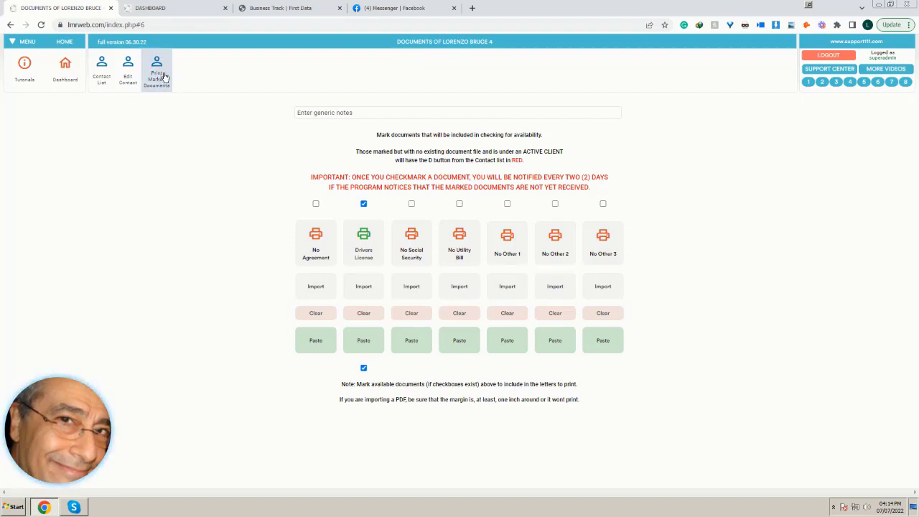
# Replace the generic notes placeholder text with "1) Second Utility Bill"
pyautogui.click(346, 113)
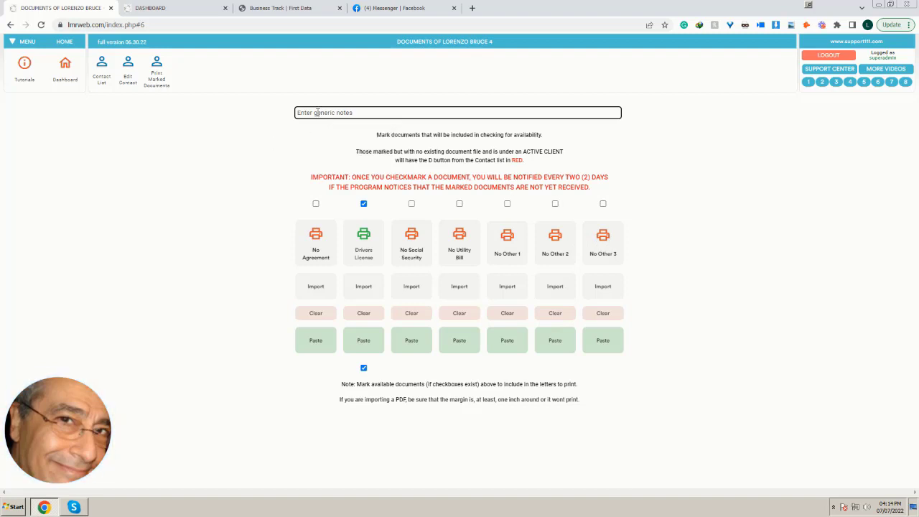
pyautogui.click(316, 113)
pyautogui.press('BackSpace')
pyautogui.press('BackSpace')
pyautogui.press('BackSpace')
pyautogui.press('BackSpace')
pyautogui.press('BackSpace')
pyautogui.press('BackSpace')
pyautogui.press('BackSpace')
pyautogui.press('BackSpace')
pyautogui.press('BackSpace')
pyautogui.press('BackSpace')
pyautogui.press('BackSpace')
pyautogui.press('BackSpace')
pyautogui.press('BackSpace')
pyautogui.press('BackSpace')
pyautogui.press('BackSpace')
pyautogui.press('BackSpace')
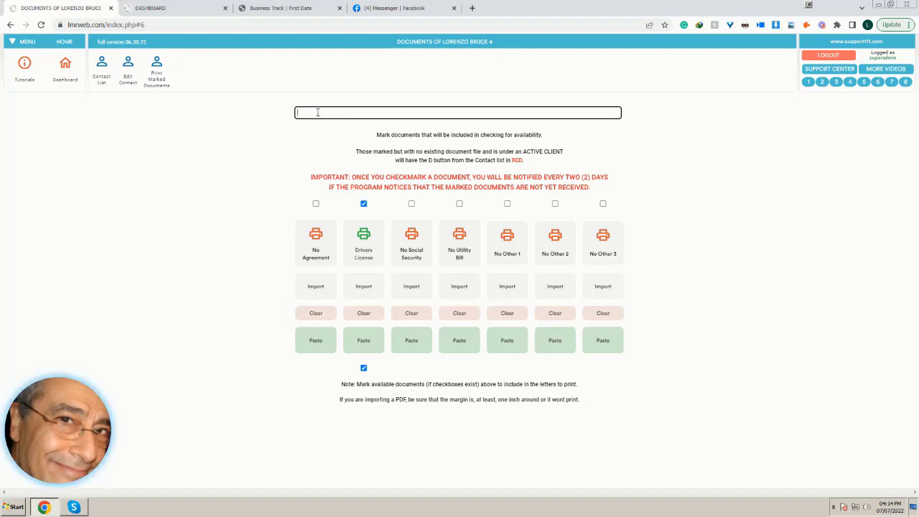
pyautogui.write('1)')
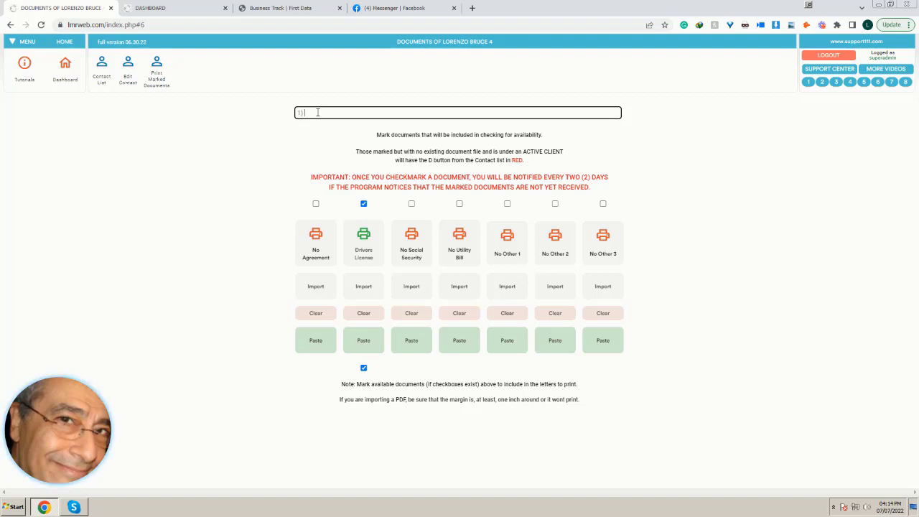
pyautogui.write(' Second')
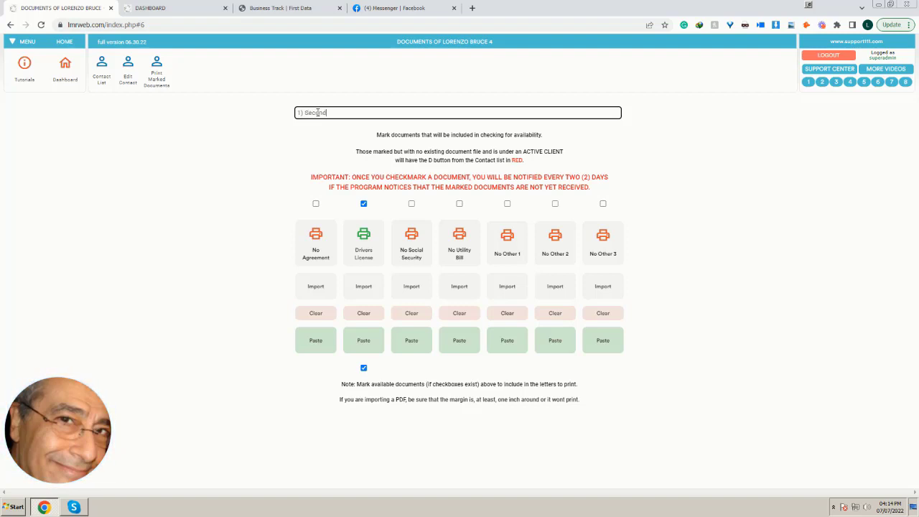
pyautogui.write(' Uti')
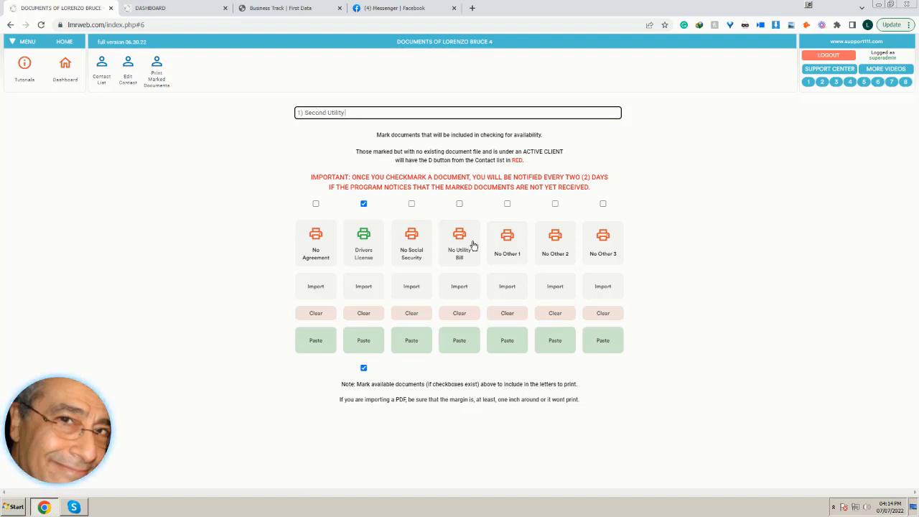
pyautogui.write('lity Bill')
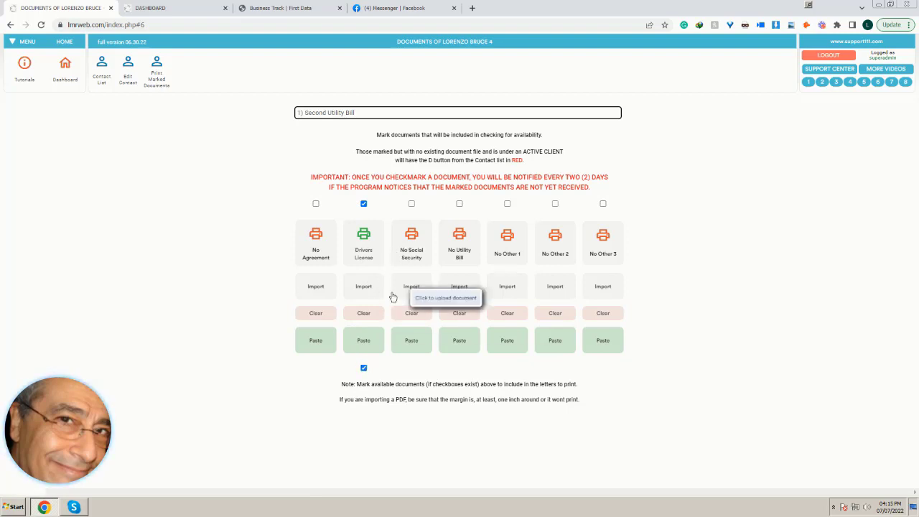
# Import SS Sample.pdf as the Social Security document and mark it for inclusion in printed letters
pyautogui.click(411, 245)
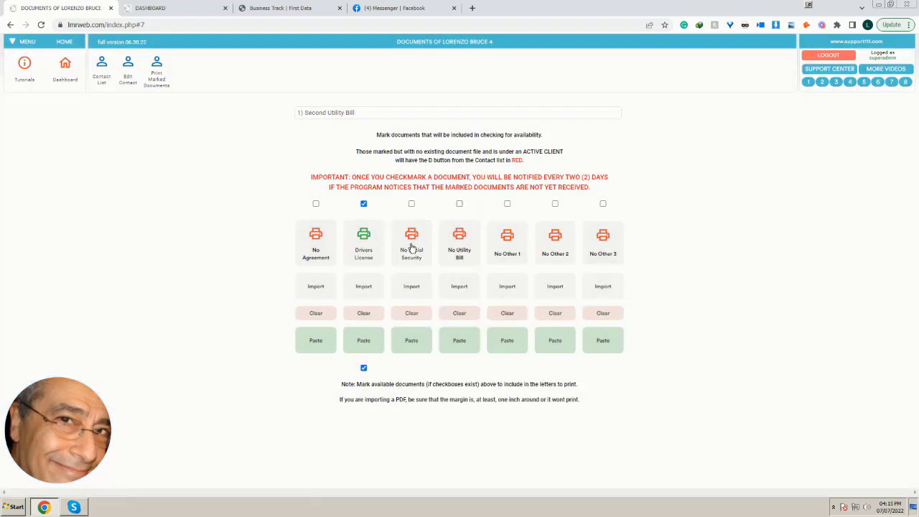
pyautogui.click(409, 293)
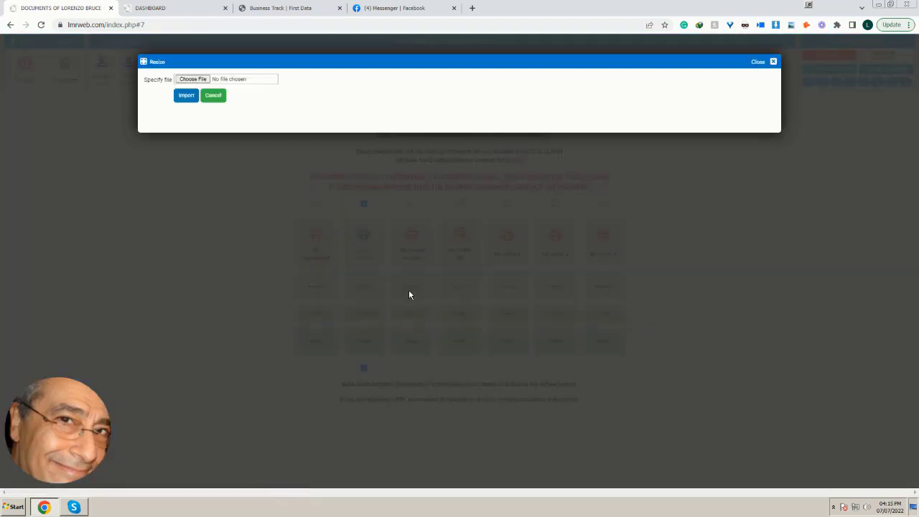
pyautogui.click(193, 81)
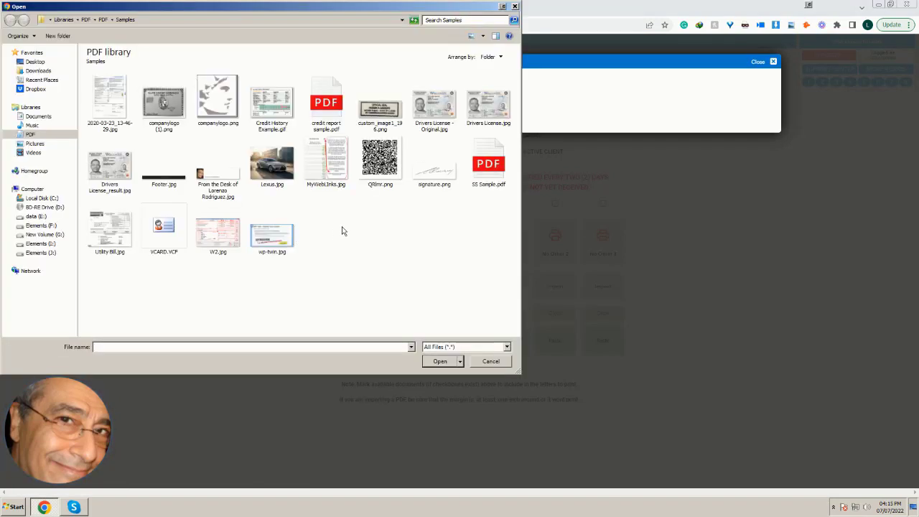
pyautogui.doubleClick(483, 166)
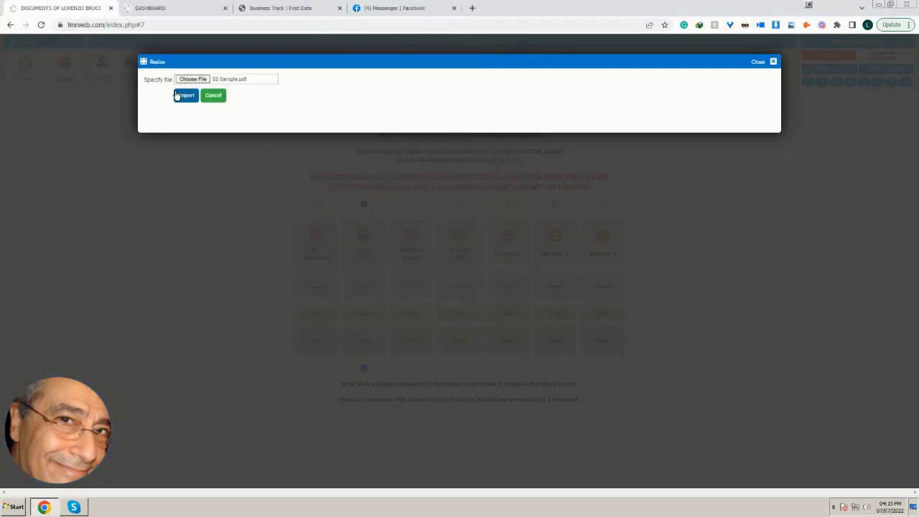
pyautogui.click(181, 96)
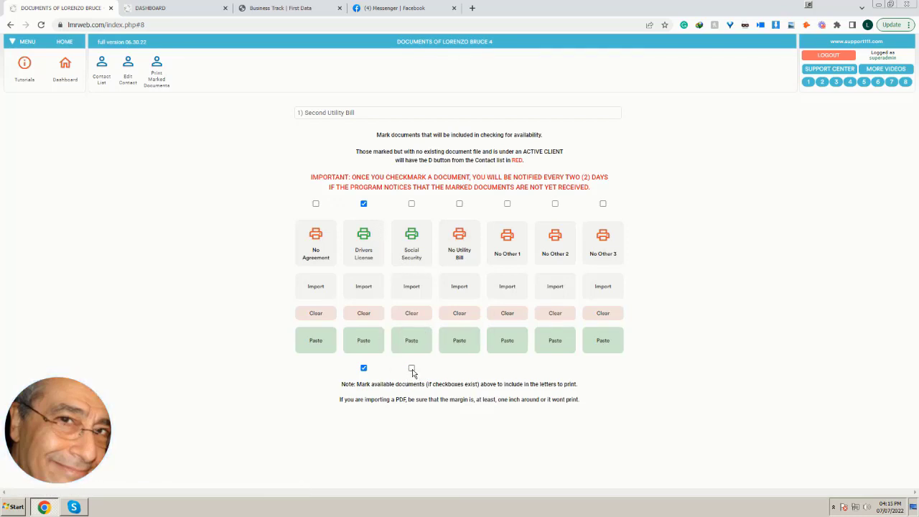
pyautogui.click(412, 368)
pyautogui.click(411, 368)
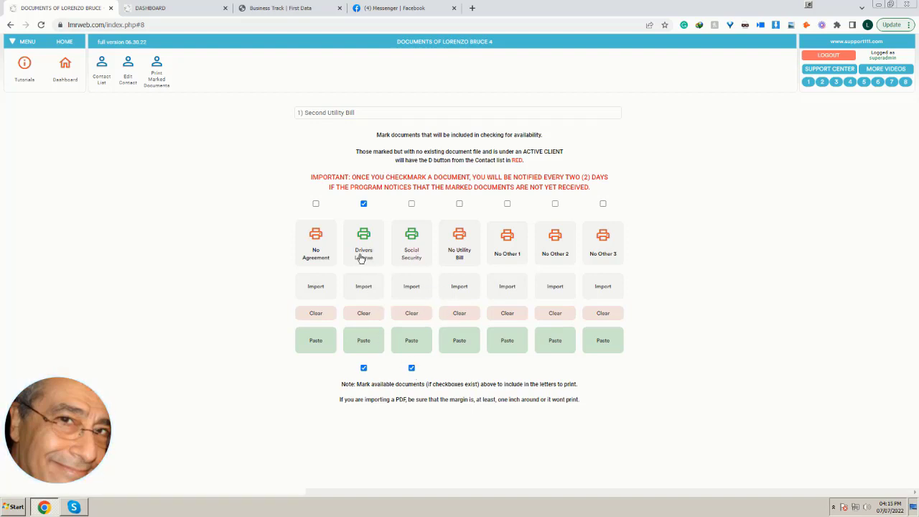